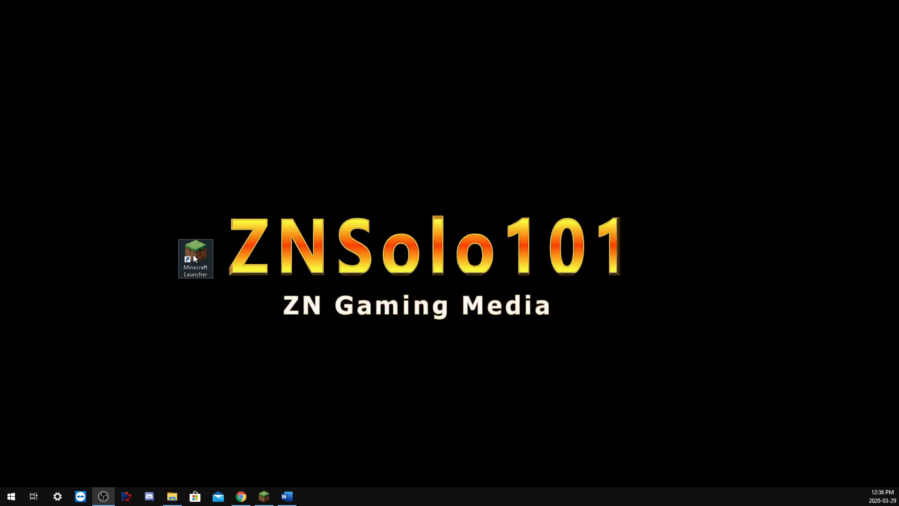
- Start the Minecraft Launcher from its desktop shortcut to reach the Java Edition play page
double_click(194, 259)
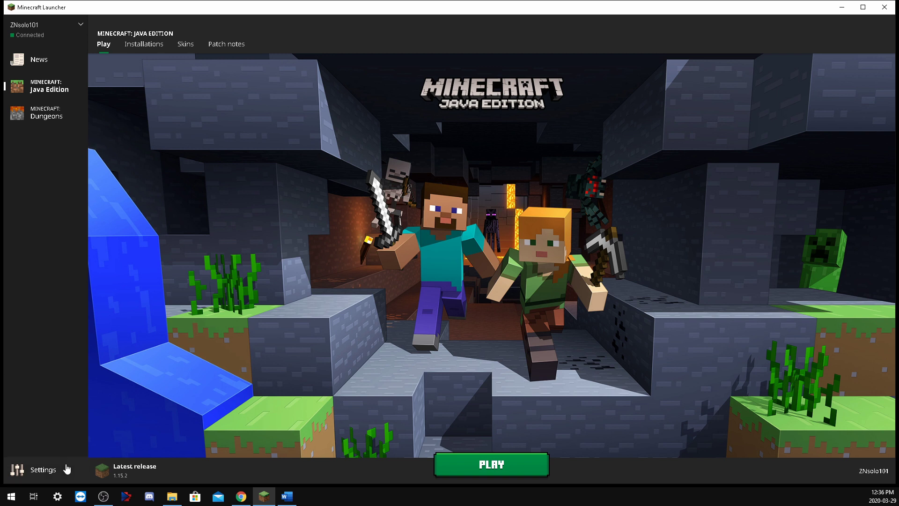
click(26, 469)
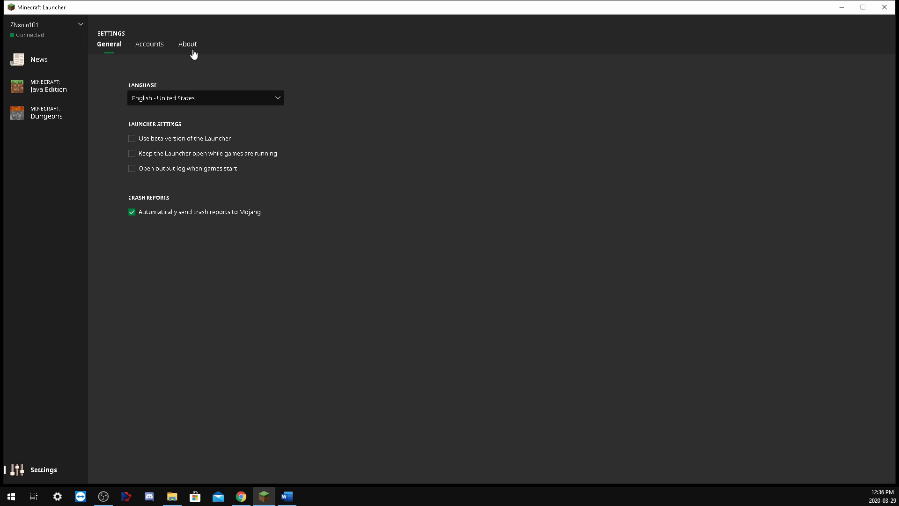
click(40, 89)
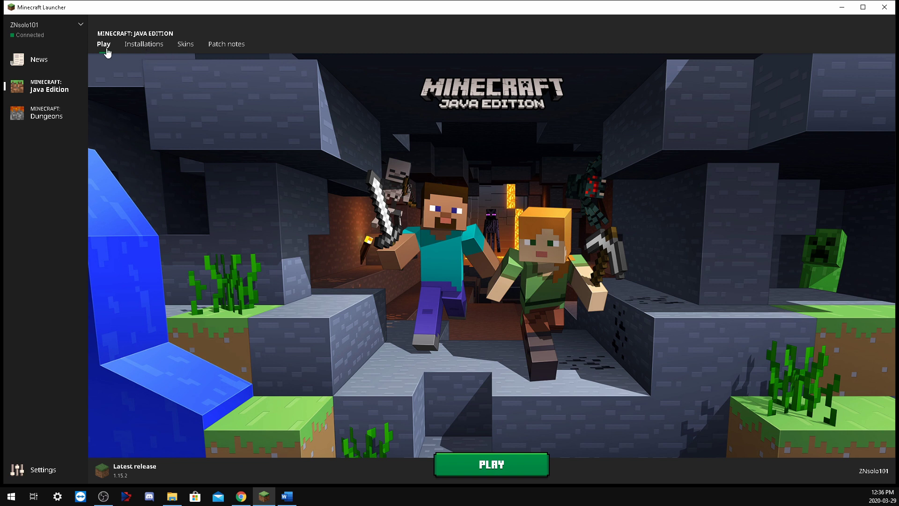
- Show the Java Edition installations and the action menu for the Latest release installation
click(139, 49)
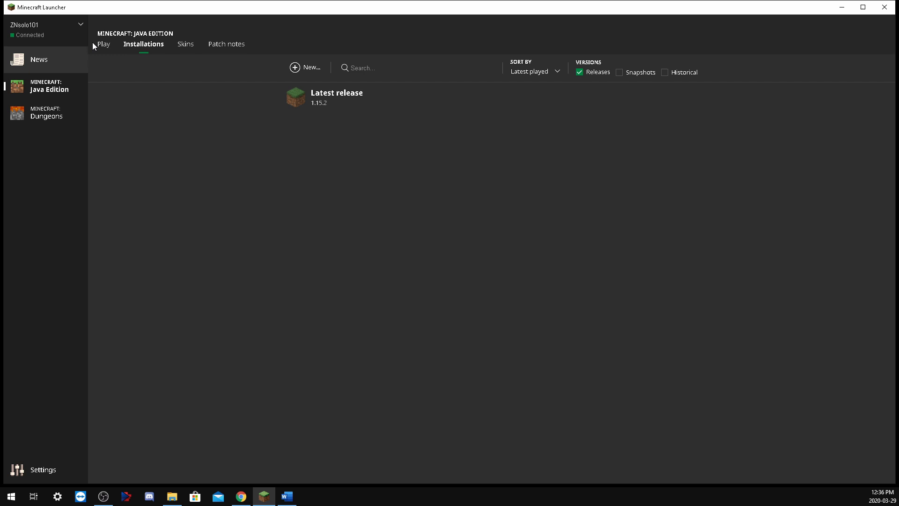
mouse_move(580, 99)
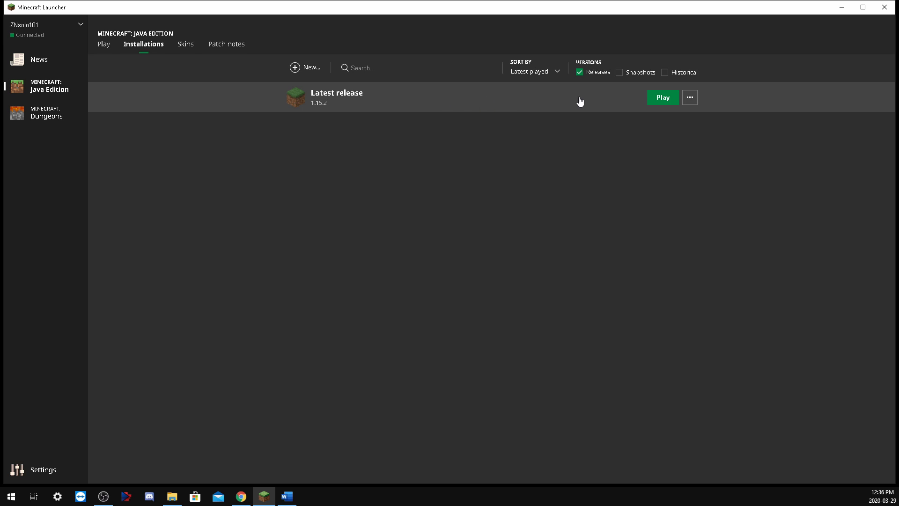
click(691, 99)
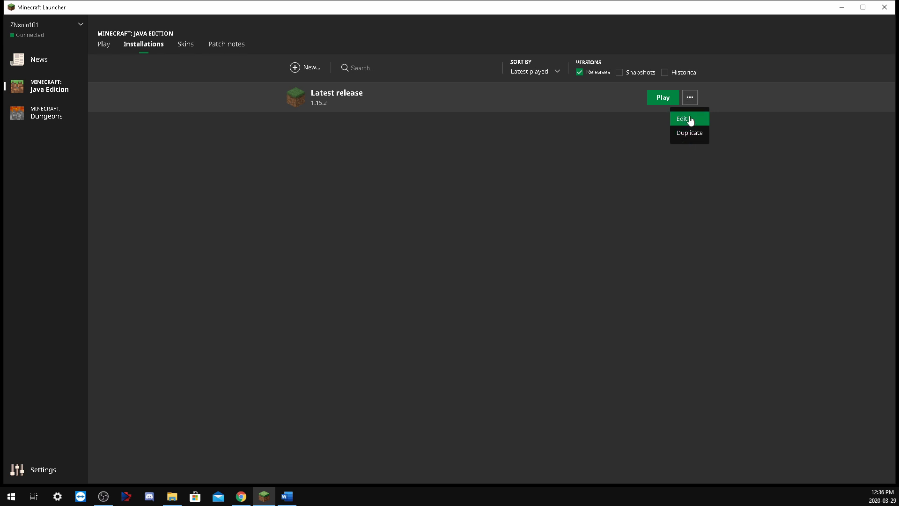
- Edit the Latest release 1.15.2 installation and expand its resolution preset list
click(690, 122)
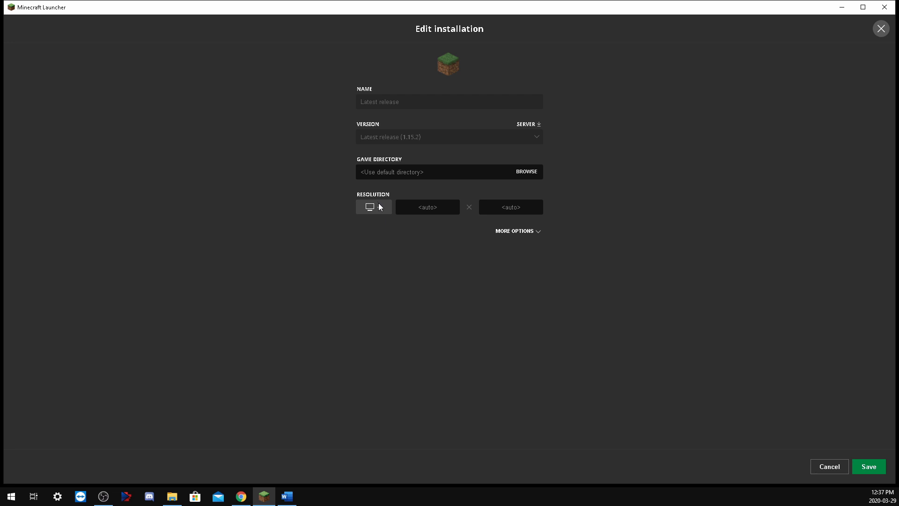
click(386, 209)
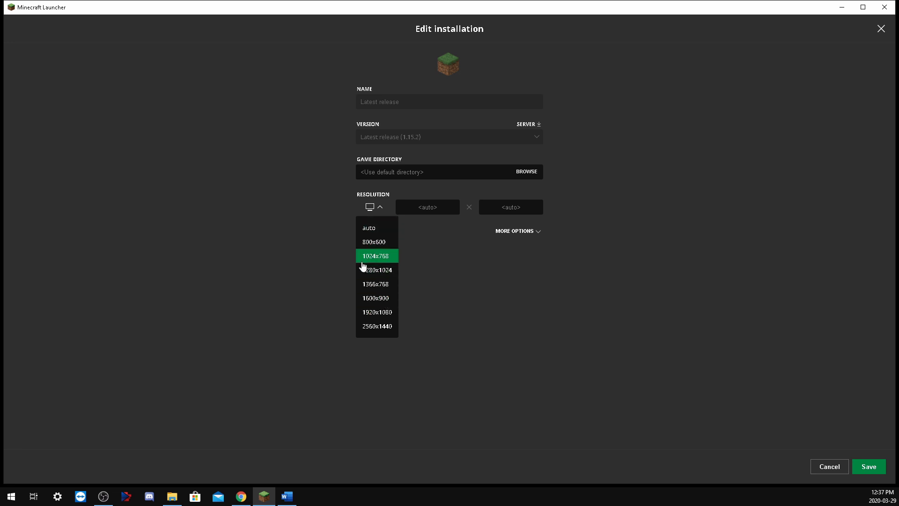
click(508, 288)
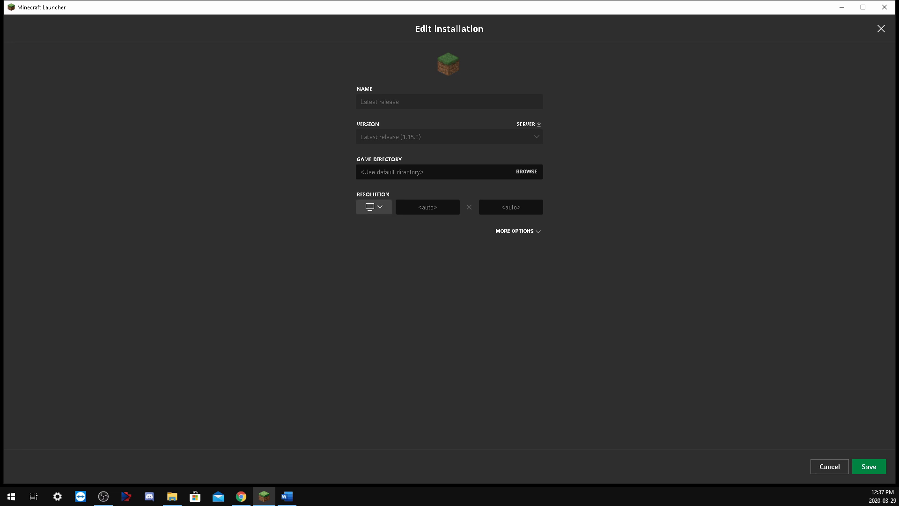